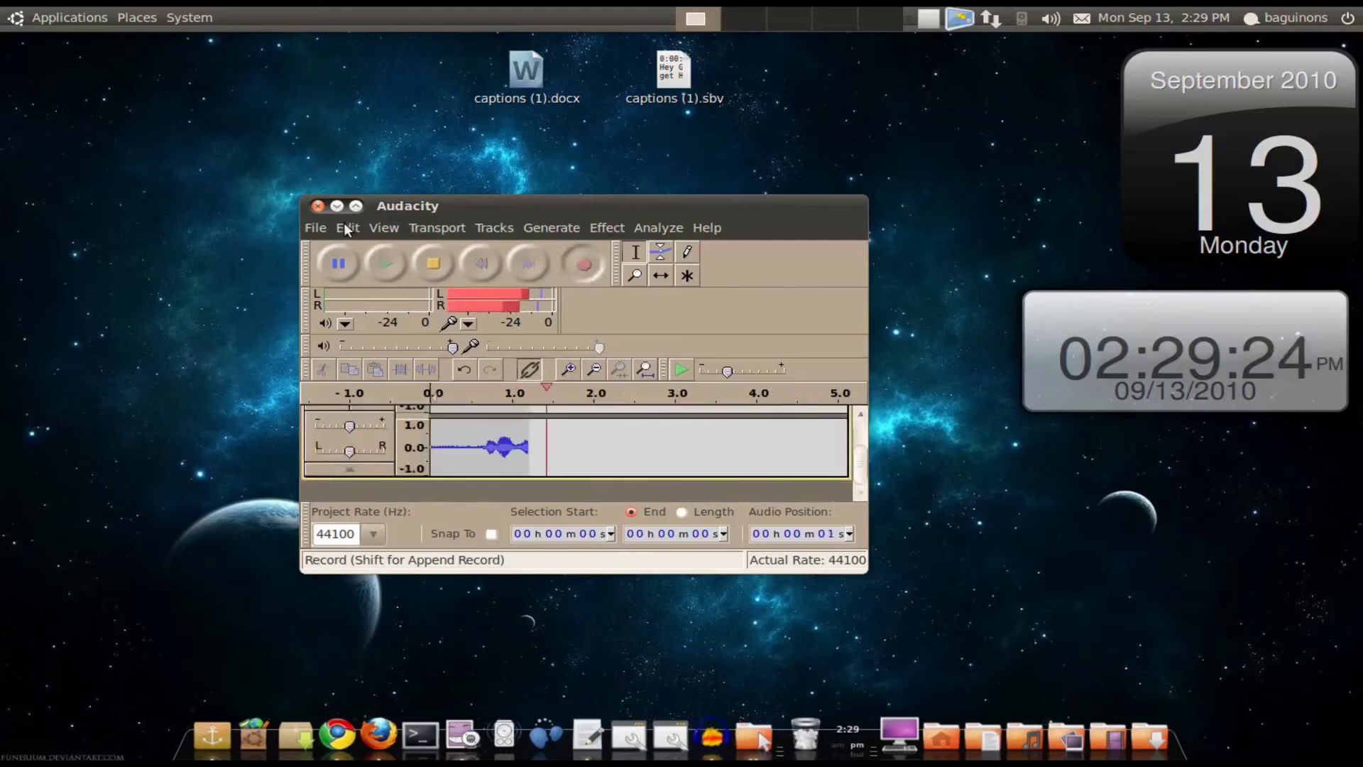
# - Minimize Audacity, look through the Applications > Internet list, then close the menu
pyautogui.click(337, 205)
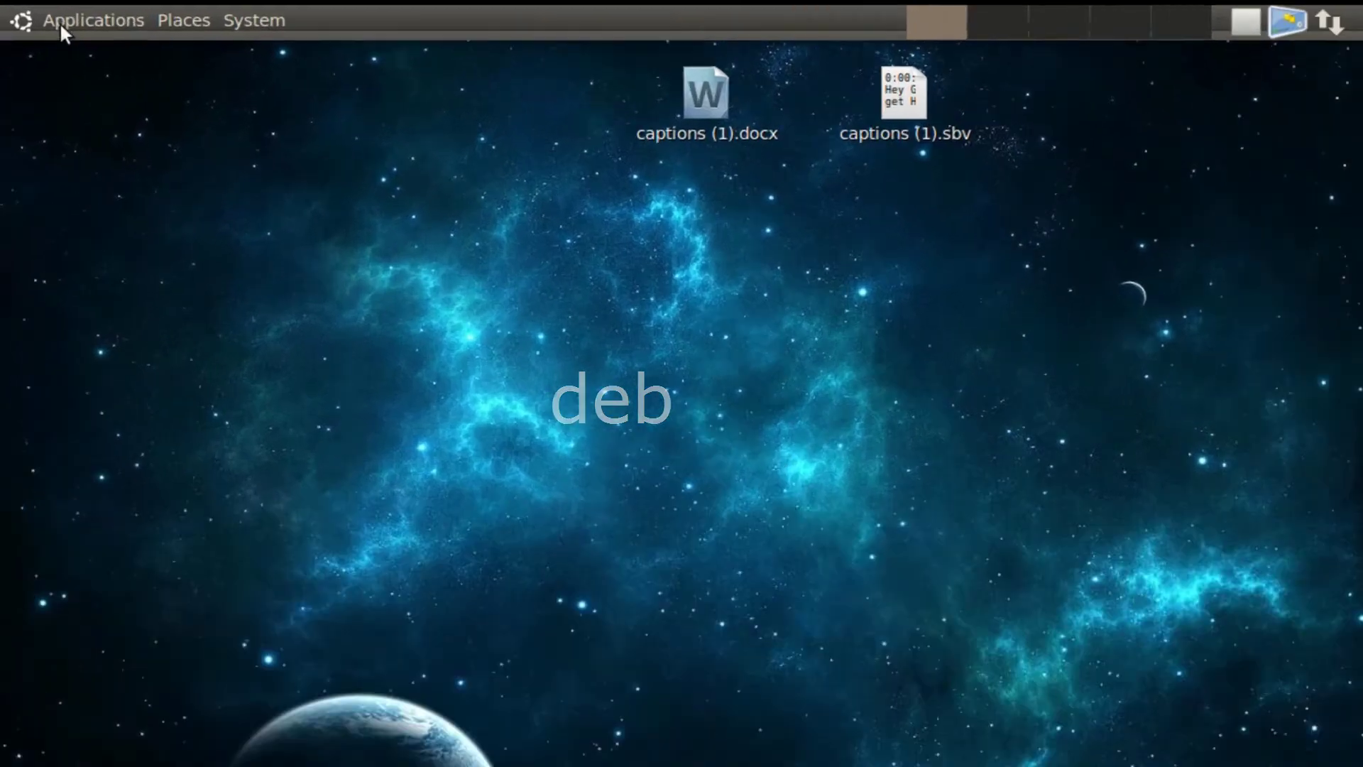
pyautogui.click(70, 17)
pyautogui.moveTo(197, 259)
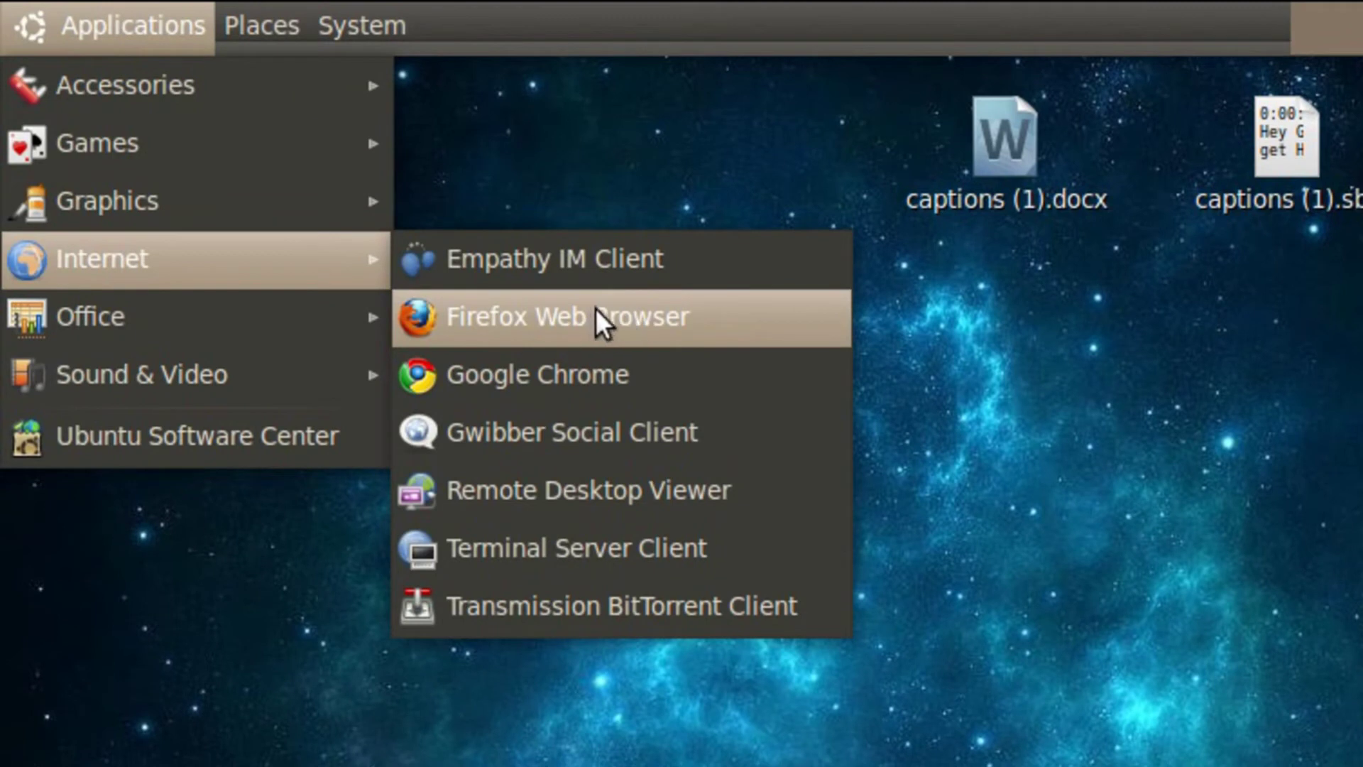
pyautogui.click(592, 187)
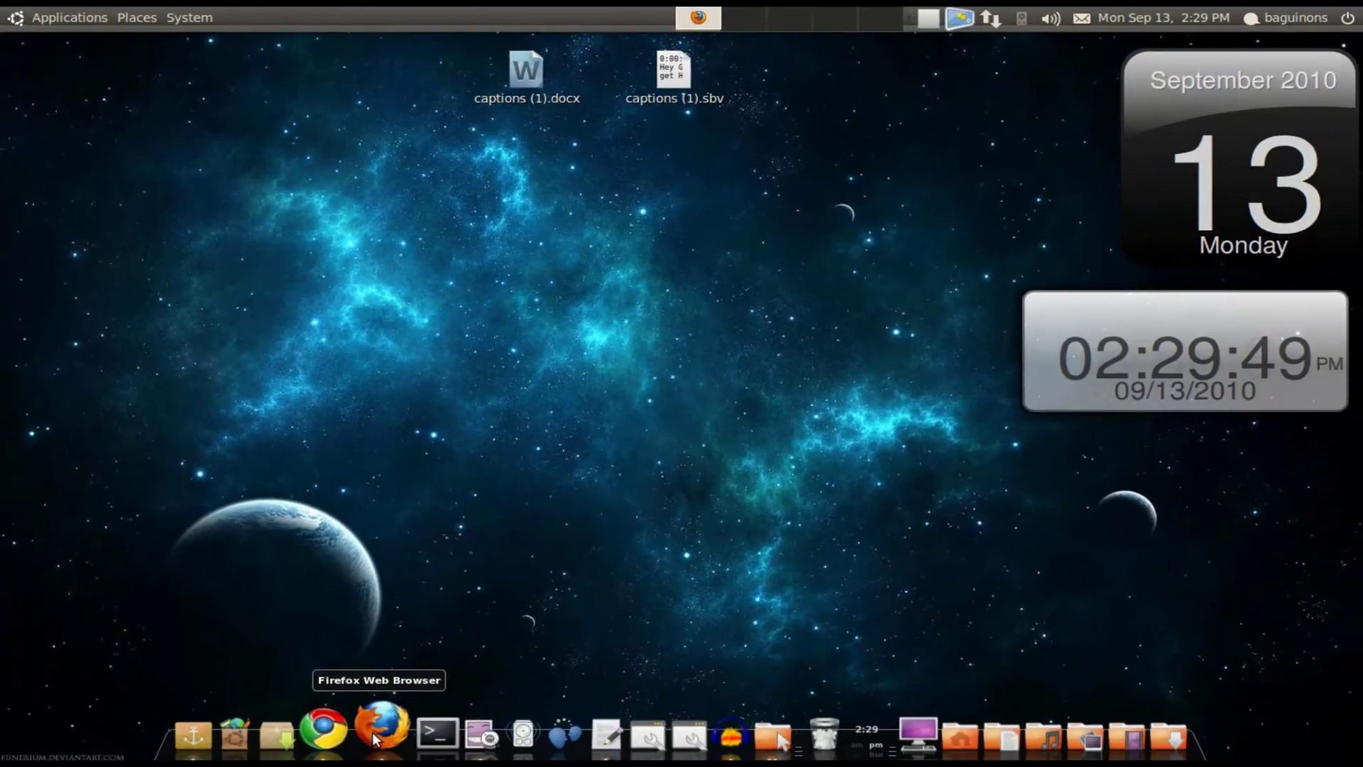
# - In Firefox, open the 'Download Google Chrome' result from the google chrome search results
pyautogui.click(372, 732)
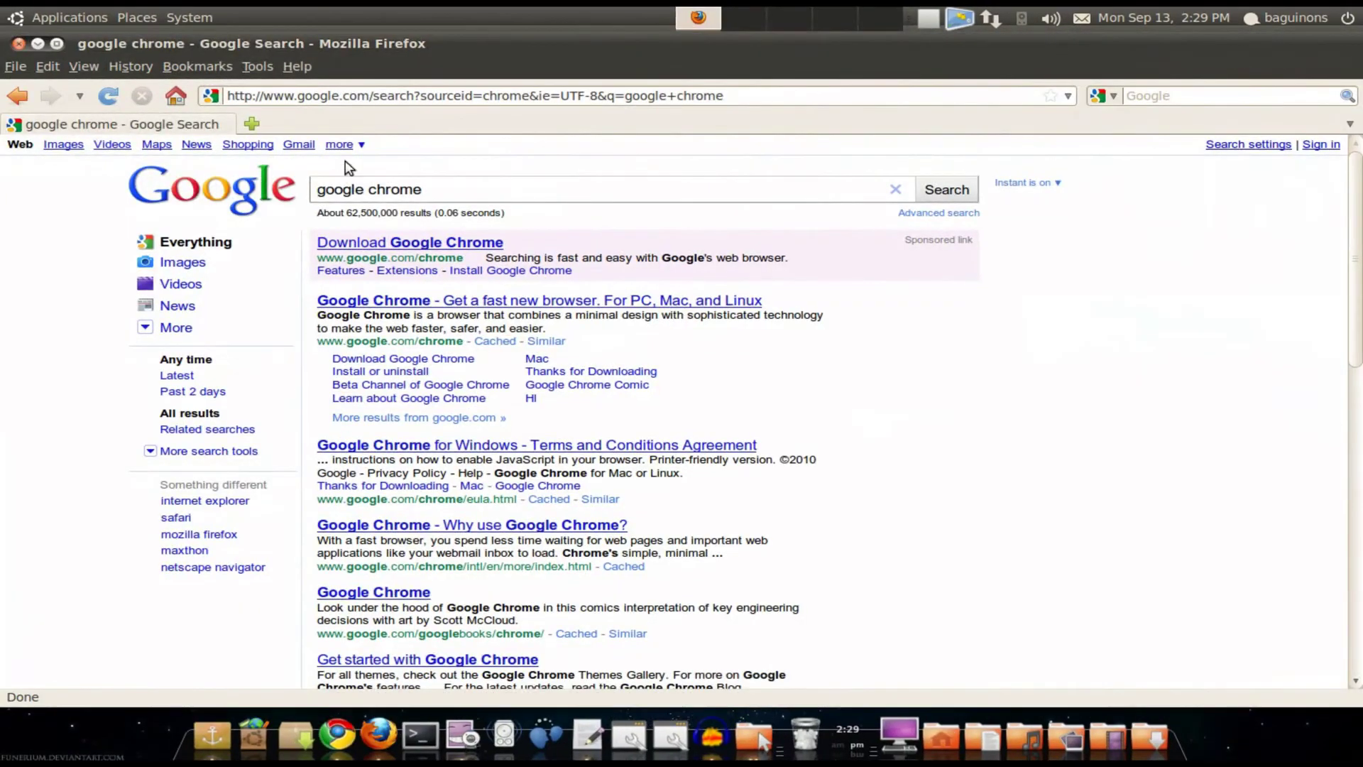
pyautogui.click(424, 190)
pyautogui.moveTo(363, 146); pyautogui.dragTo(217, 146)
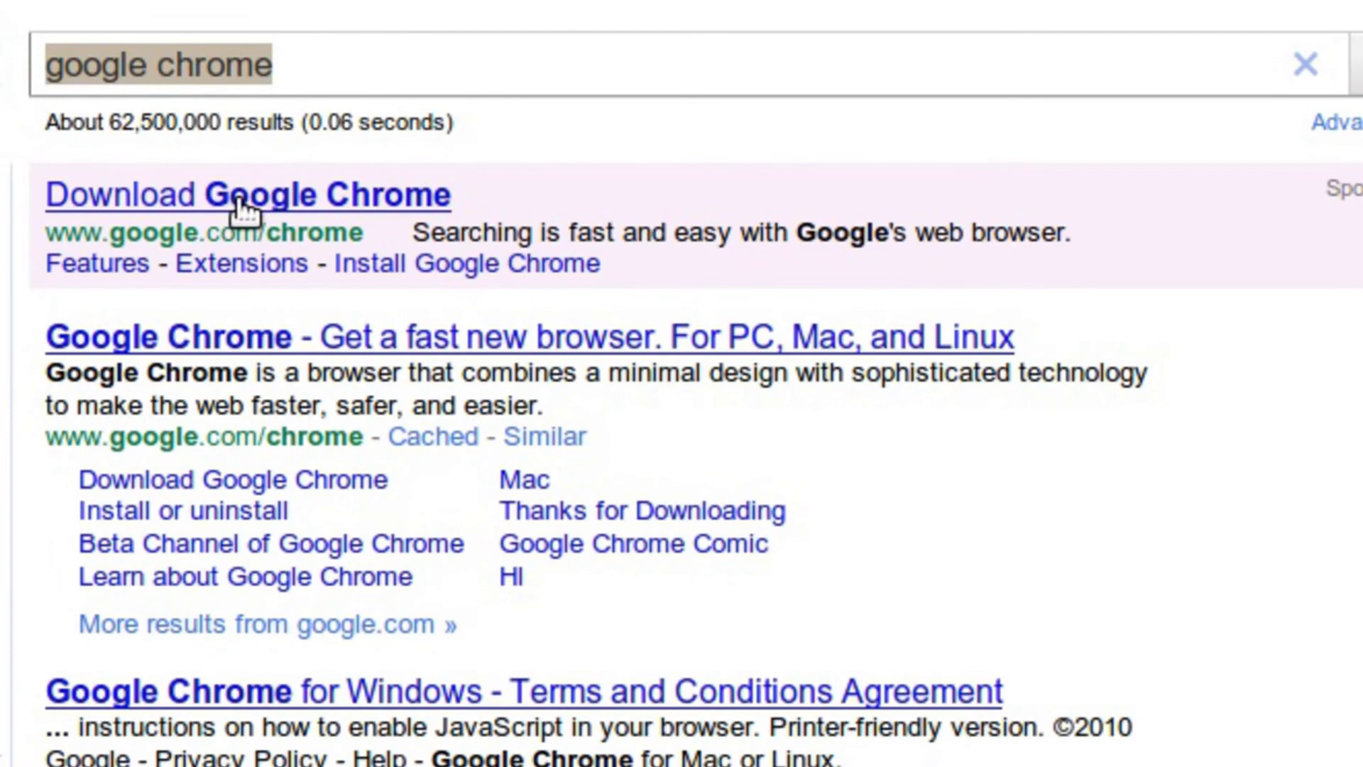
pyautogui.click(243, 200)
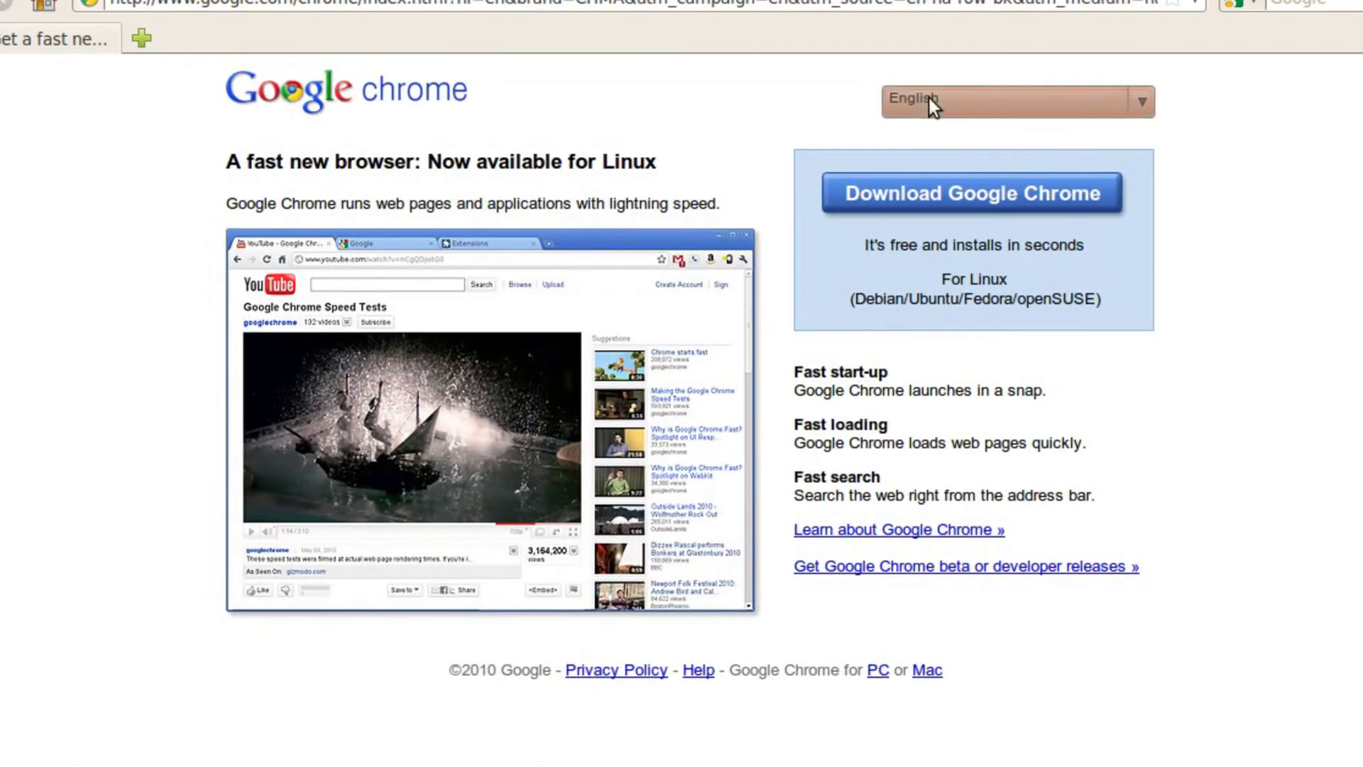
pyautogui.click(929, 97)
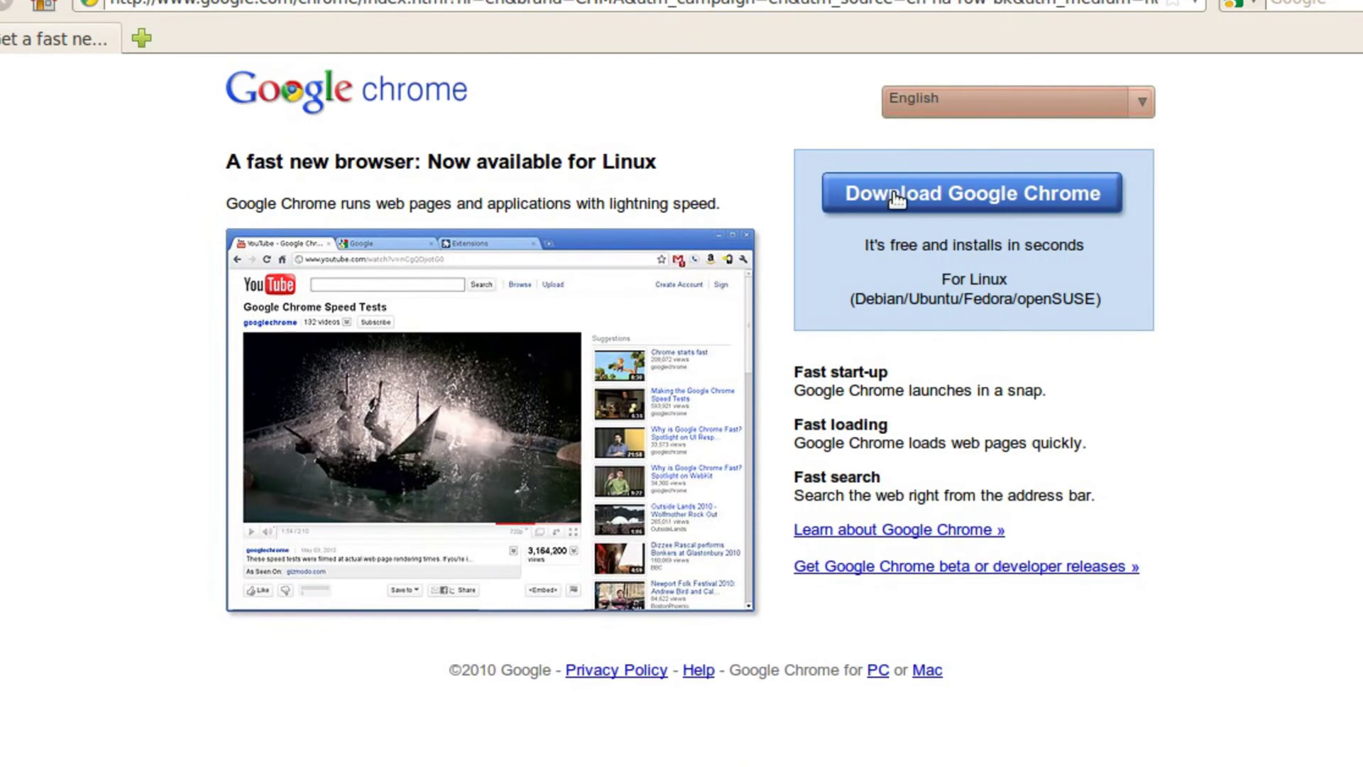
# - Go to Chrome's package page and select the 64-bit .deb for Debian/Ubuntu
pyautogui.click(898, 198)
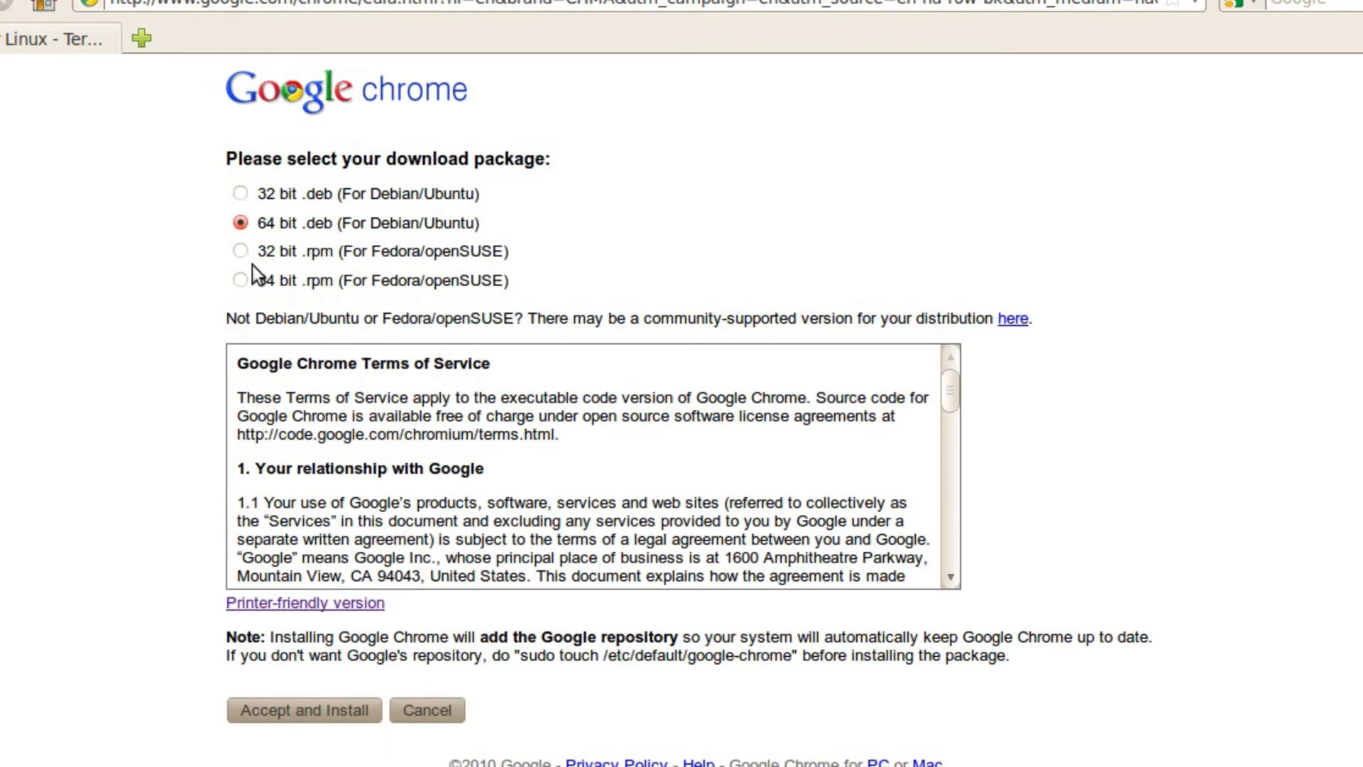
pyautogui.click(240, 194)
pyautogui.click(242, 222)
pyautogui.click(239, 194)
pyautogui.click(241, 222)
pyautogui.click(107, 3)
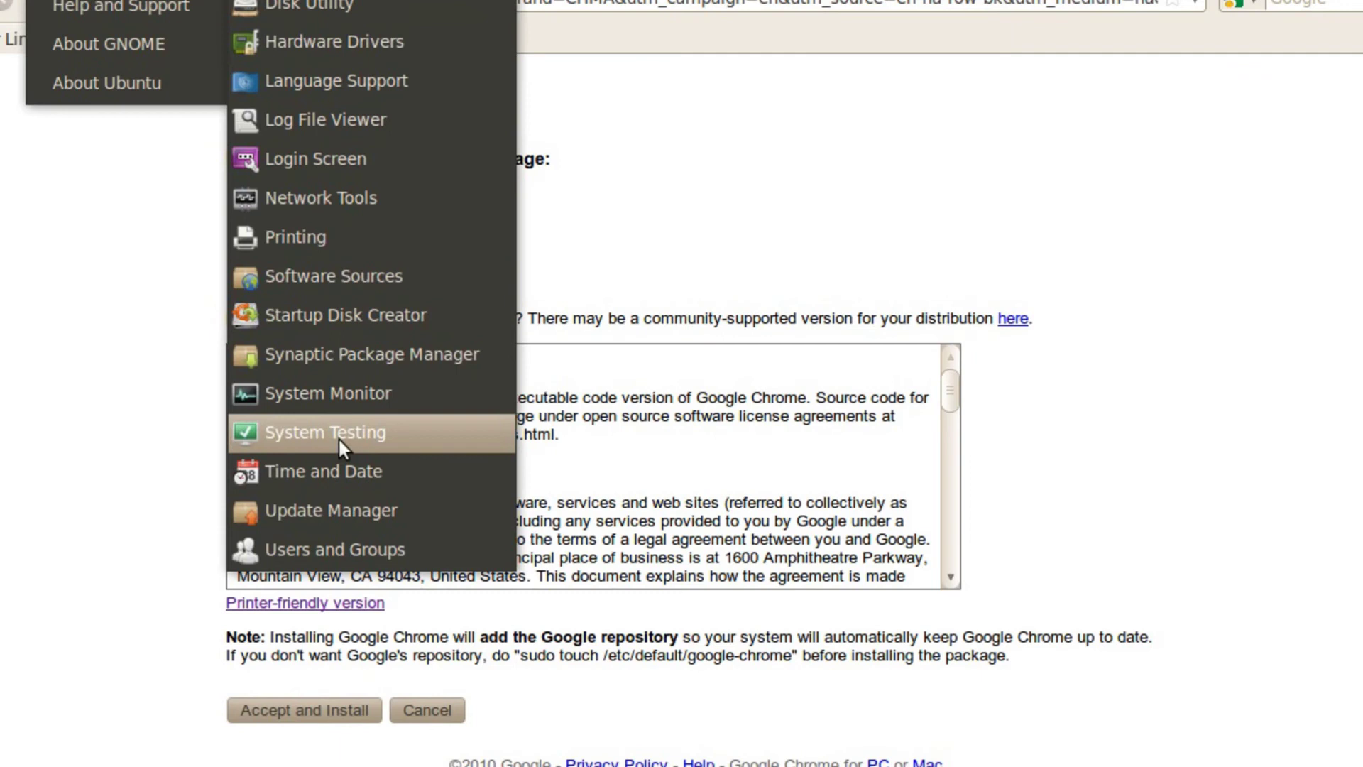
pyautogui.click(351, 315)
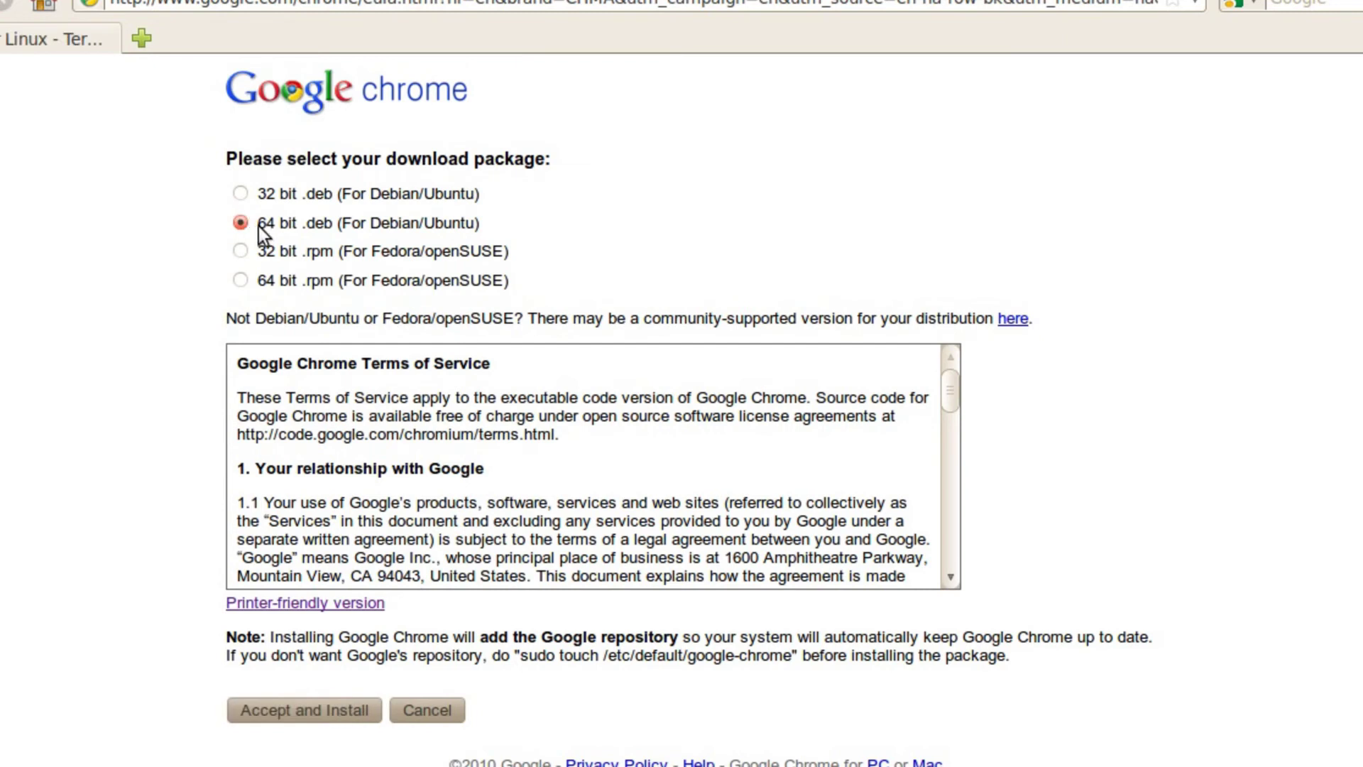
# - Accept the terms and save the 64-bit Chrome .deb file
pyautogui.click(337, 710)
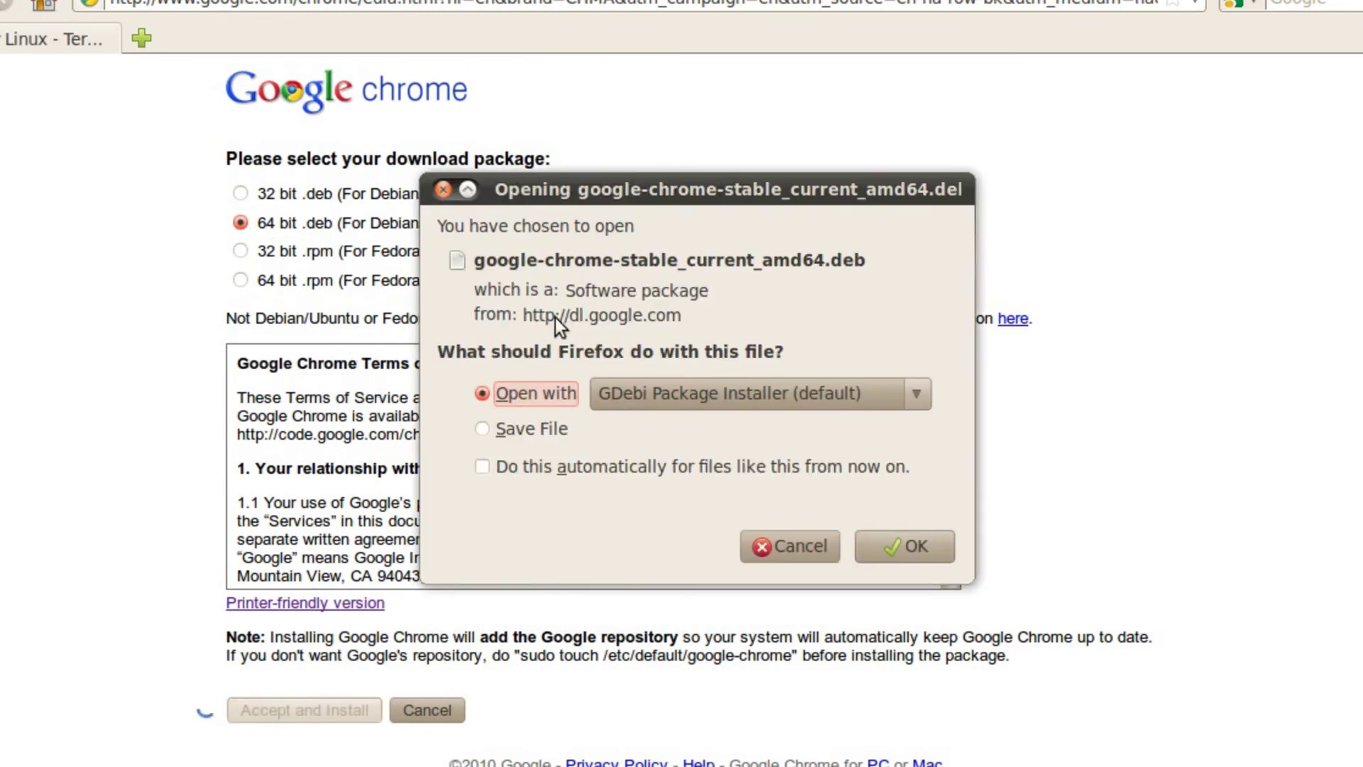
pyautogui.click(517, 431)
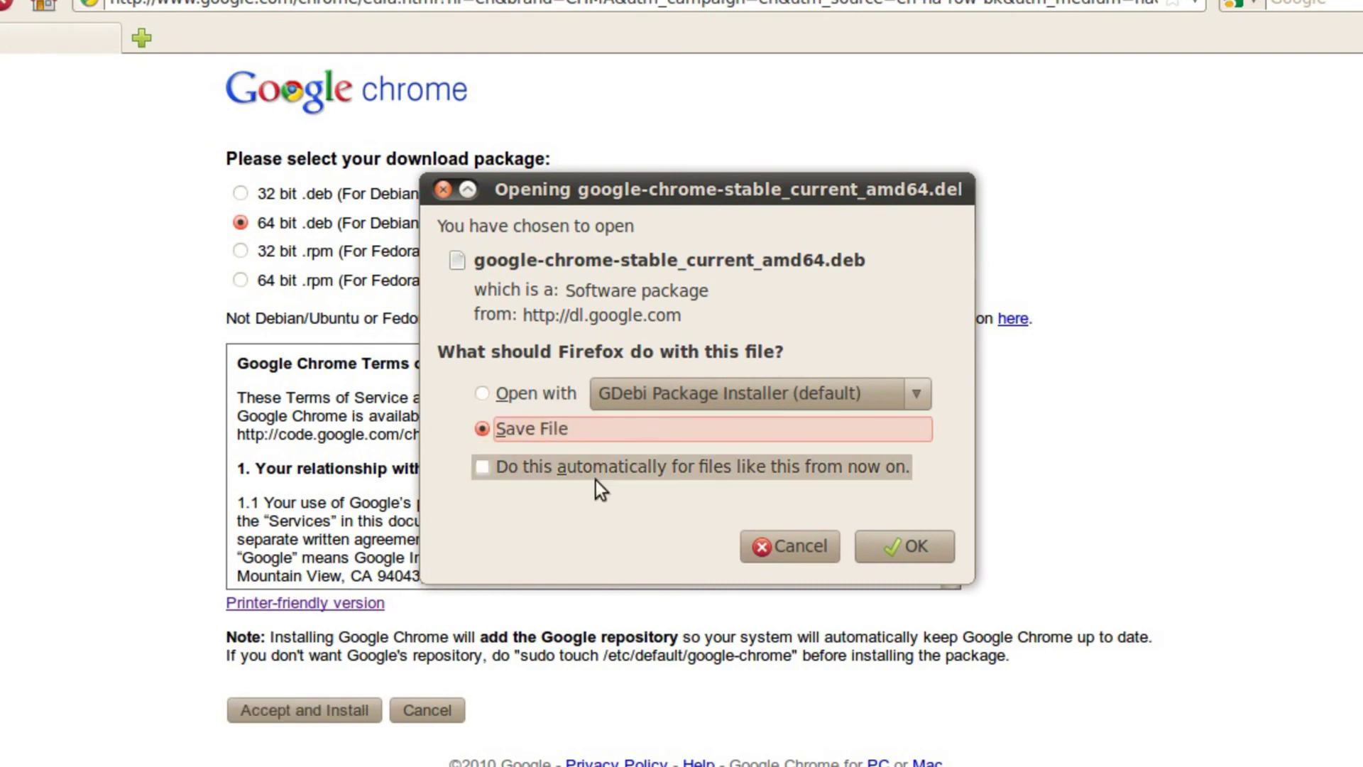
pyautogui.click(887, 542)
pyautogui.moveTo(255, 9); pyautogui.dragTo(587, 195)
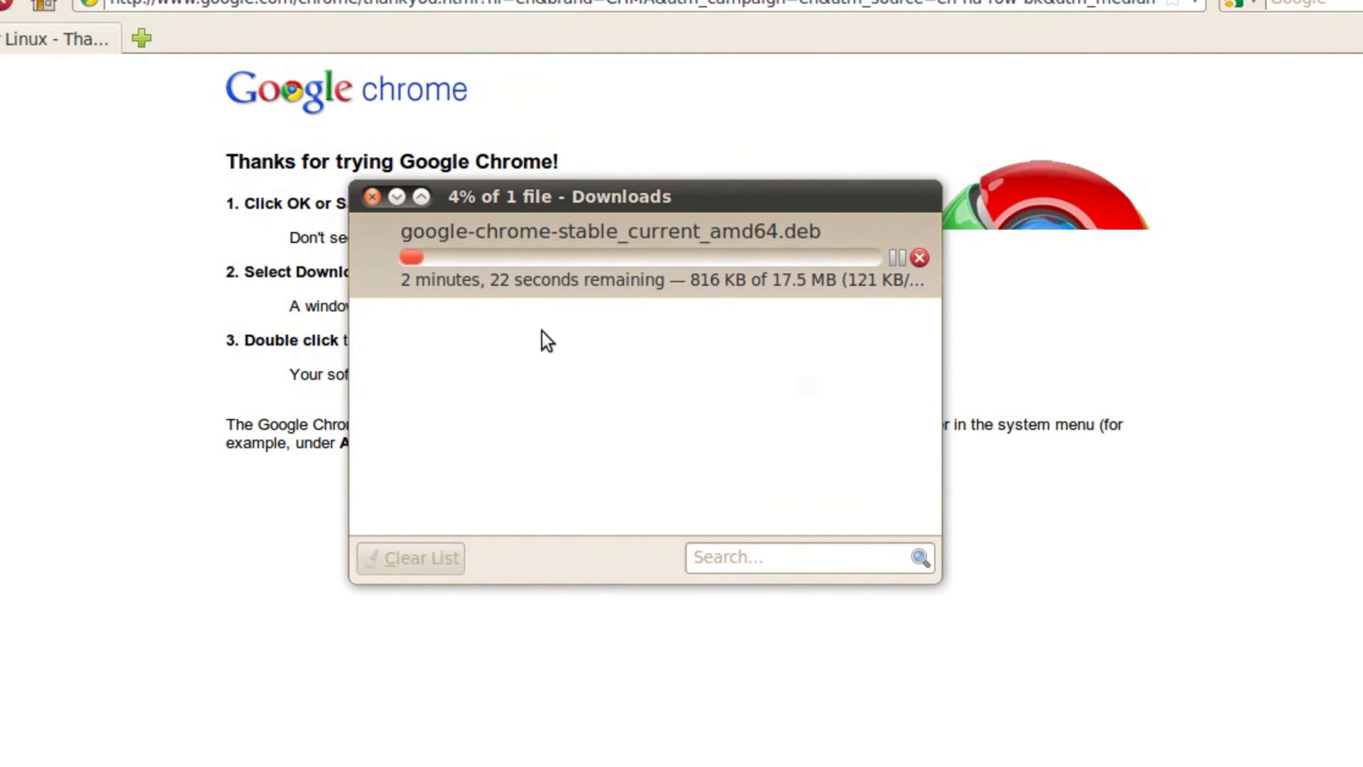
# - Cancel the Chrome download, clear it from the Downloads list, and close Downloads
pyautogui.click(920, 258)
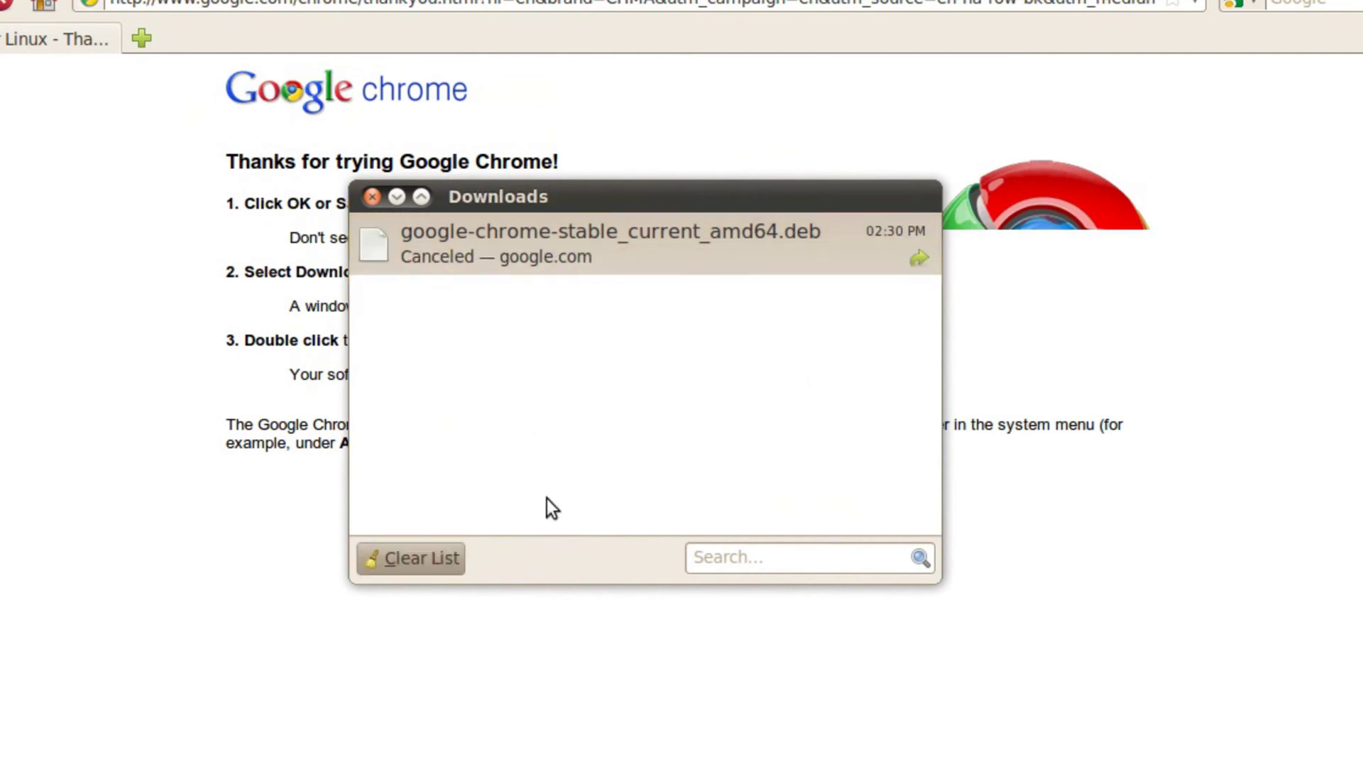
pyautogui.click(422, 557)
pyautogui.click(372, 197)
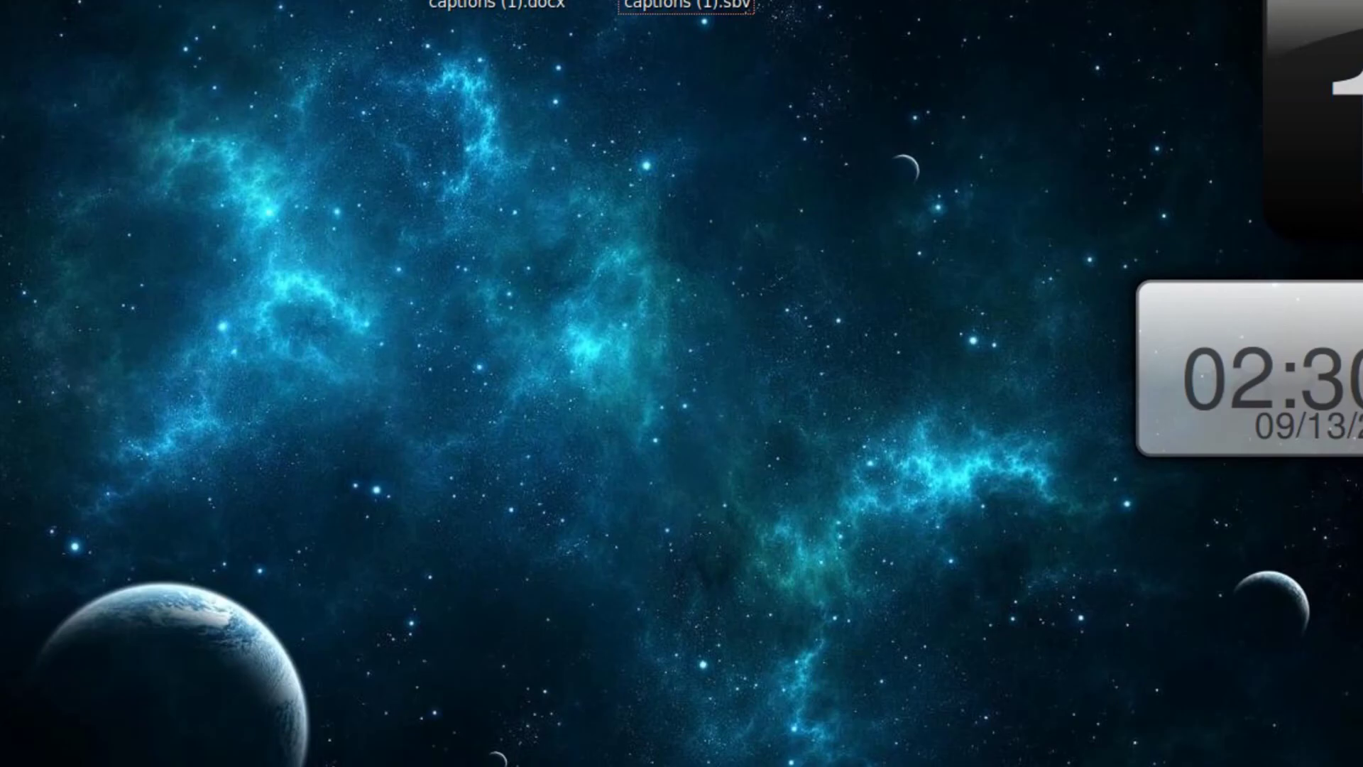
pyautogui.click(18, 32)
# - Browse to File System > host > Ubuntu Files and open google-chrome-stable_current_amd64.deb in GDebi
pyautogui.click(25, 192)
pyautogui.doubleClick(486, 128)
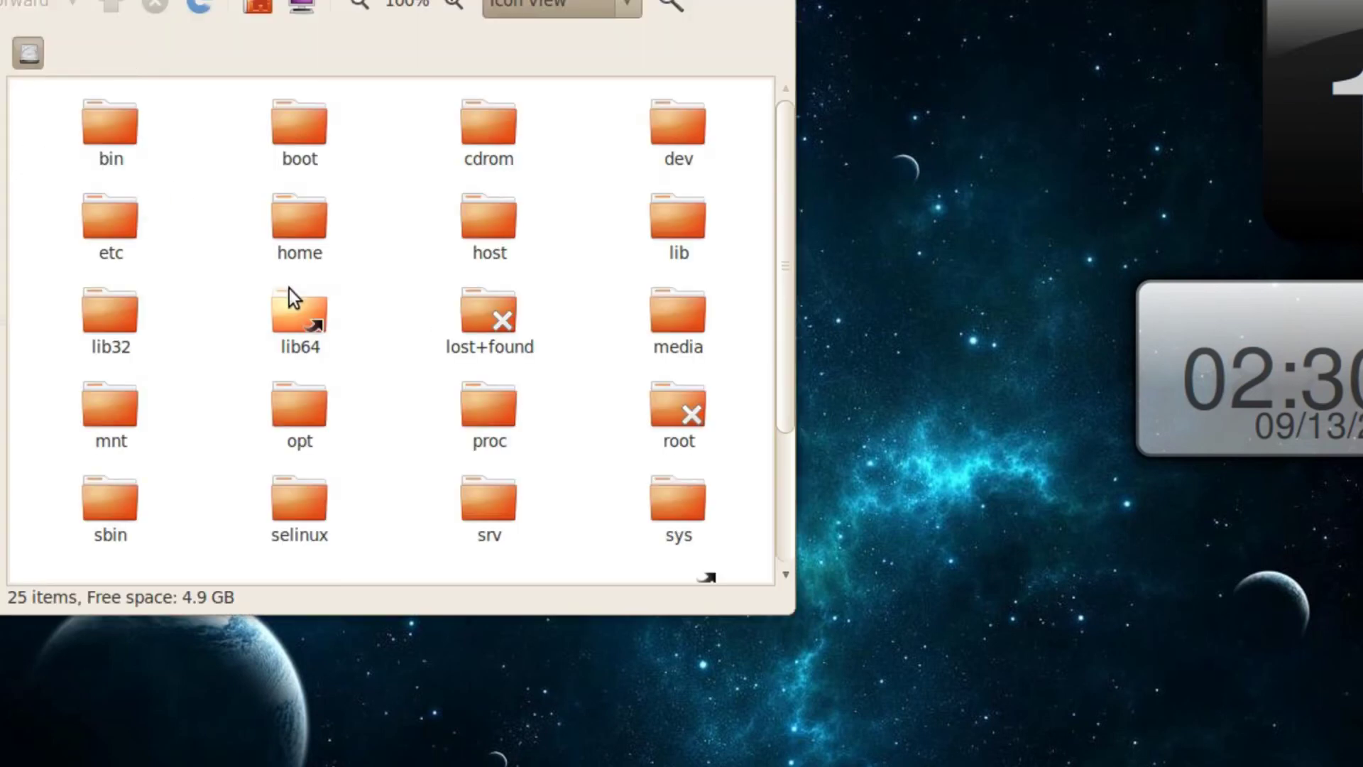
pyautogui.doubleClick(489, 224)
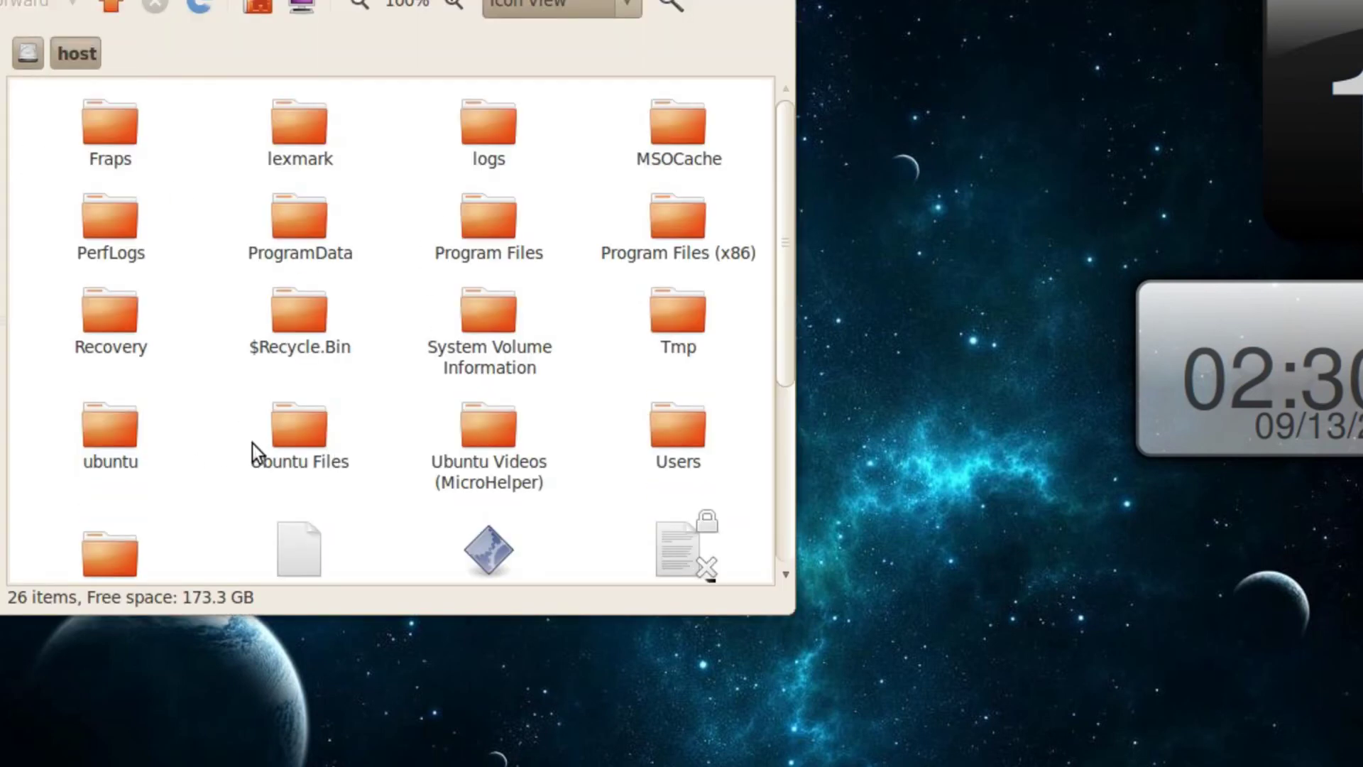
pyautogui.doubleClick(299, 436)
pyautogui.click(112, 160)
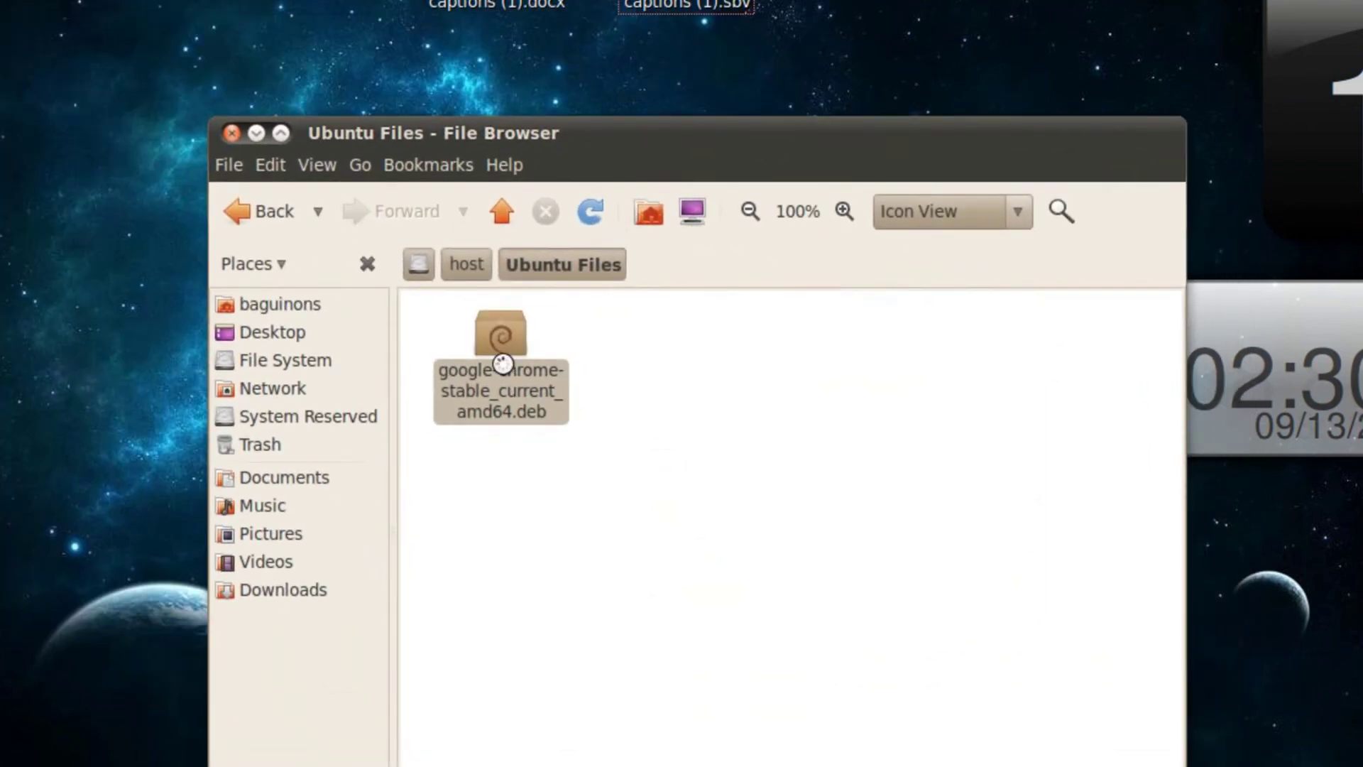
pyautogui.doubleClick(501, 365)
pyautogui.moveTo(281, 64)
pyautogui.mouseDown()
pyautogui.moveTo(502, 98)
pyautogui.moveTo(497, 59)
pyautogui.mouseUp()
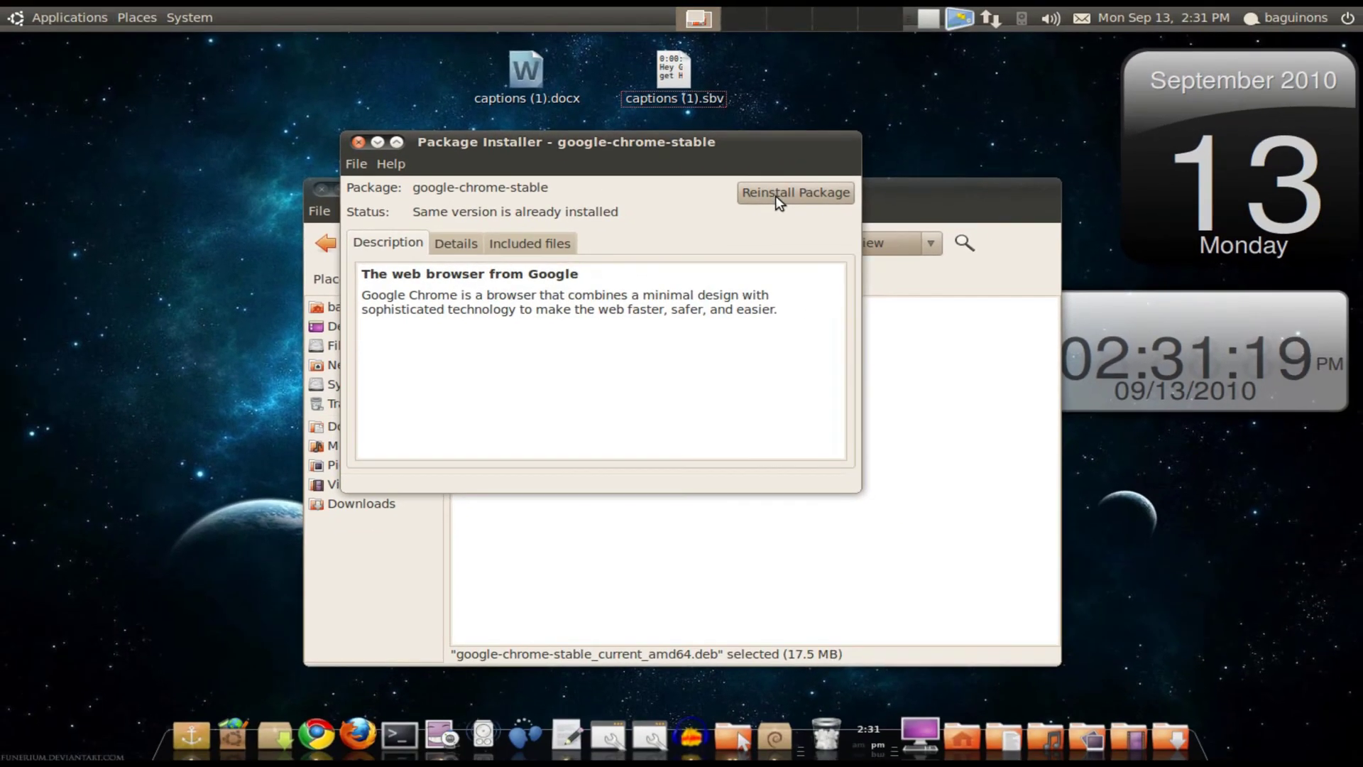
# - Close GDebi, confirm Google Chrome is listed under Applications > Internet, and close the file browser
pyautogui.click(358, 141)
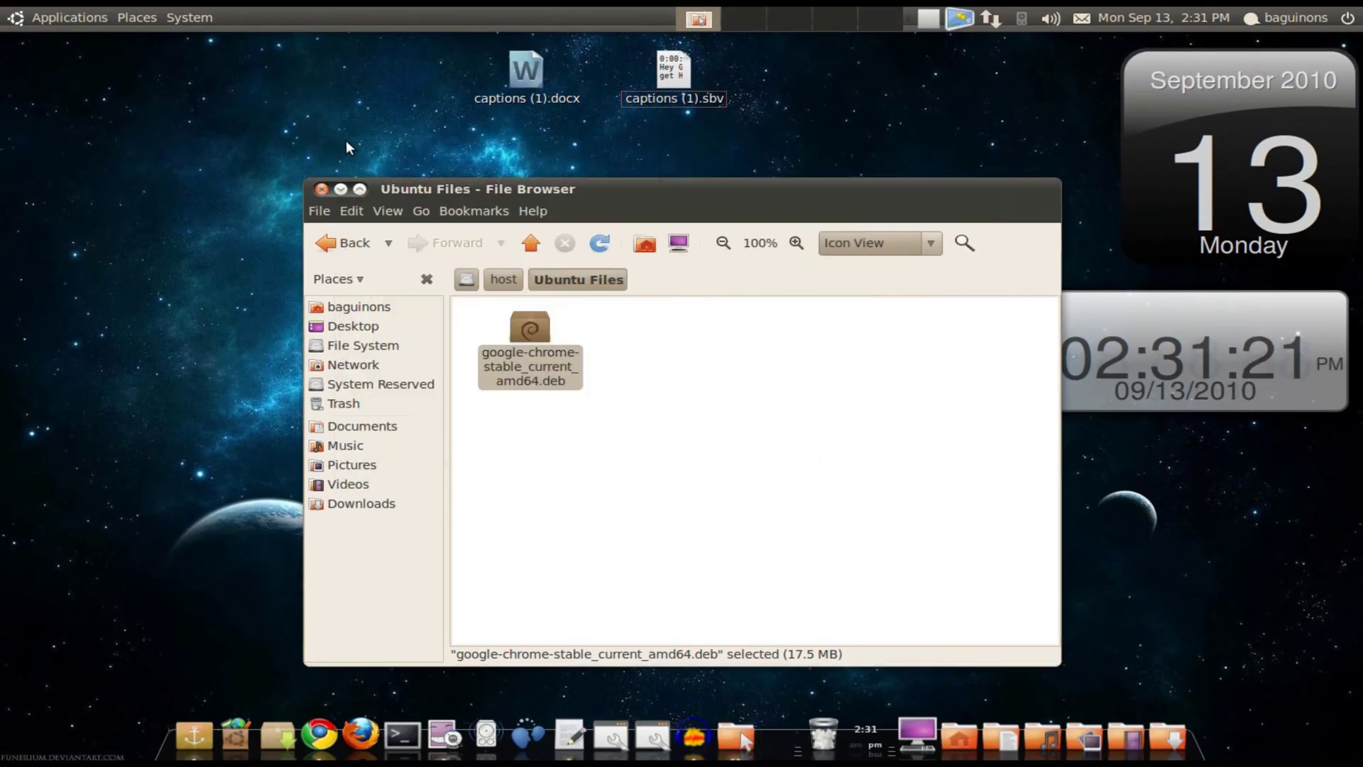
pyautogui.click(64, 18)
pyautogui.moveTo(53, 126)
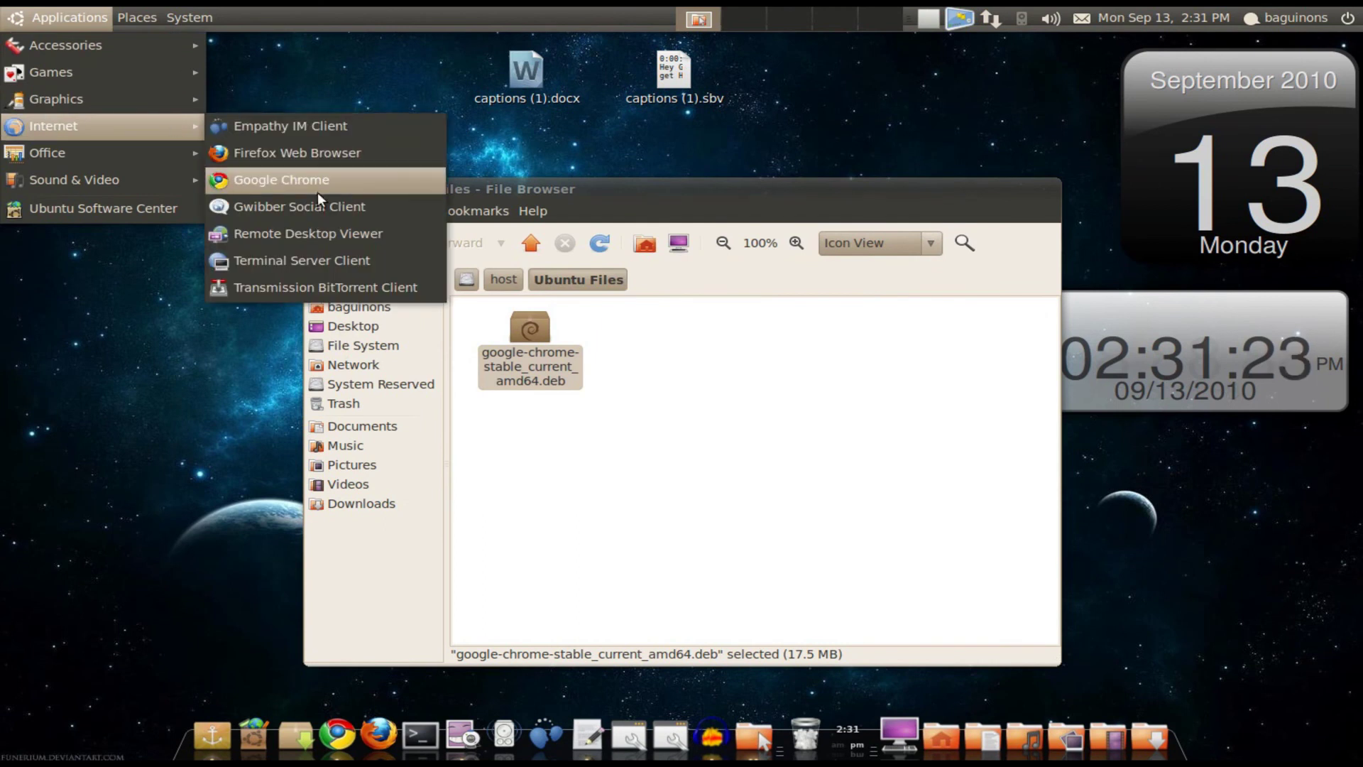
pyautogui.click(302, 91)
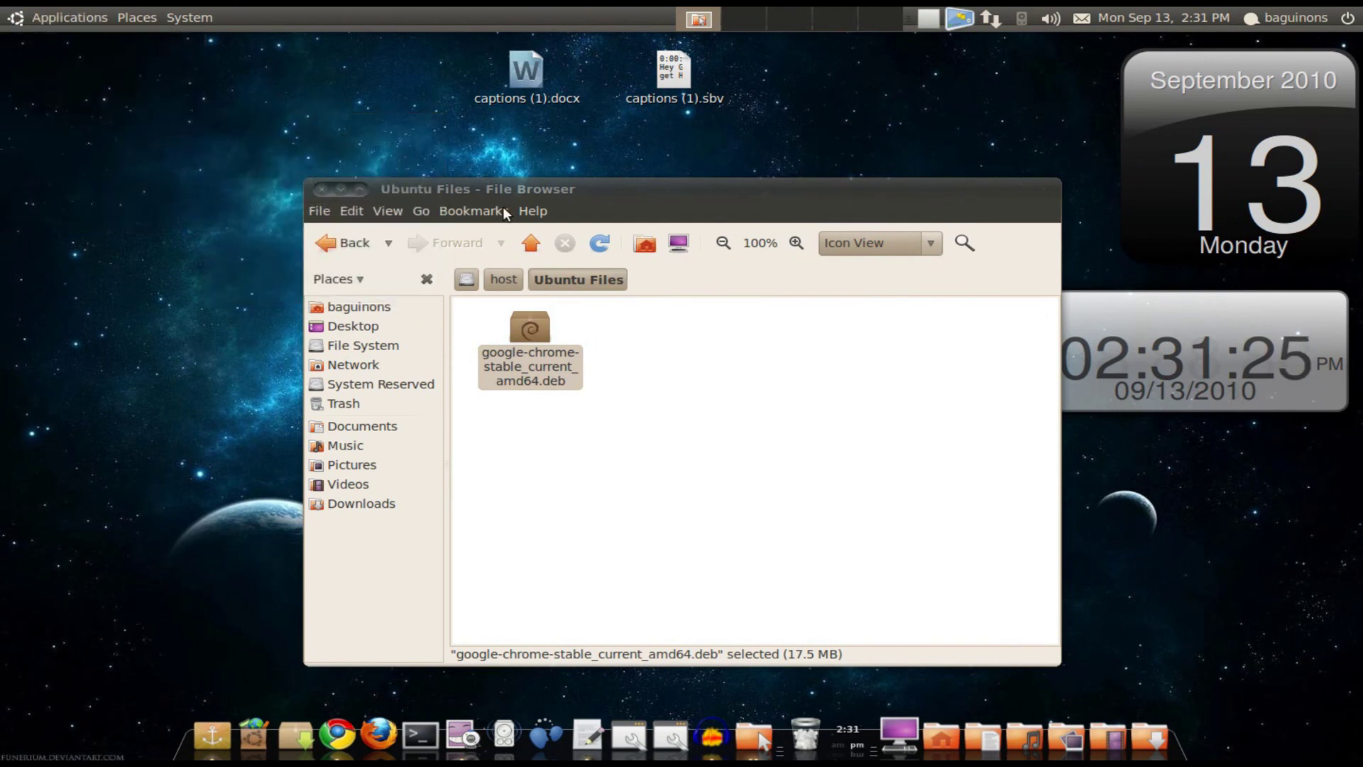
pyautogui.click(474, 210)
pyautogui.click(306, 189)
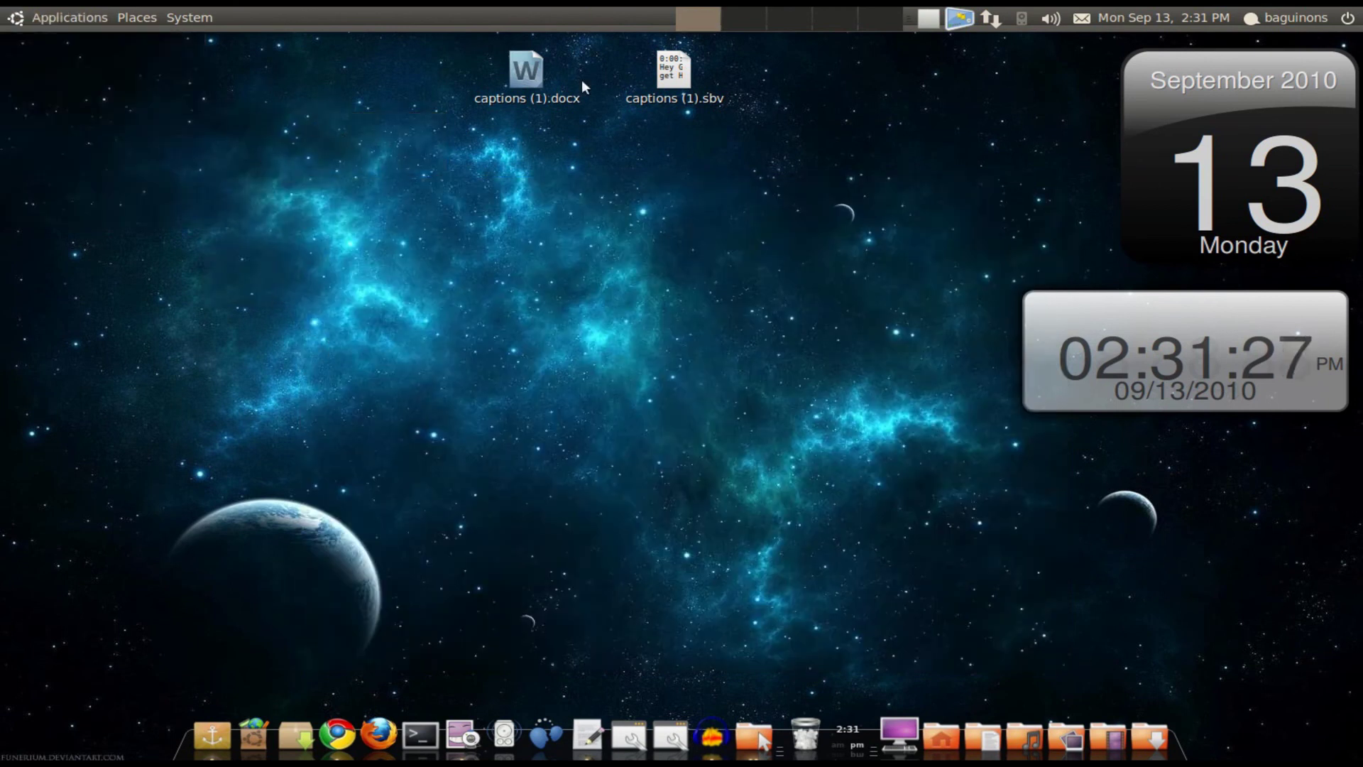